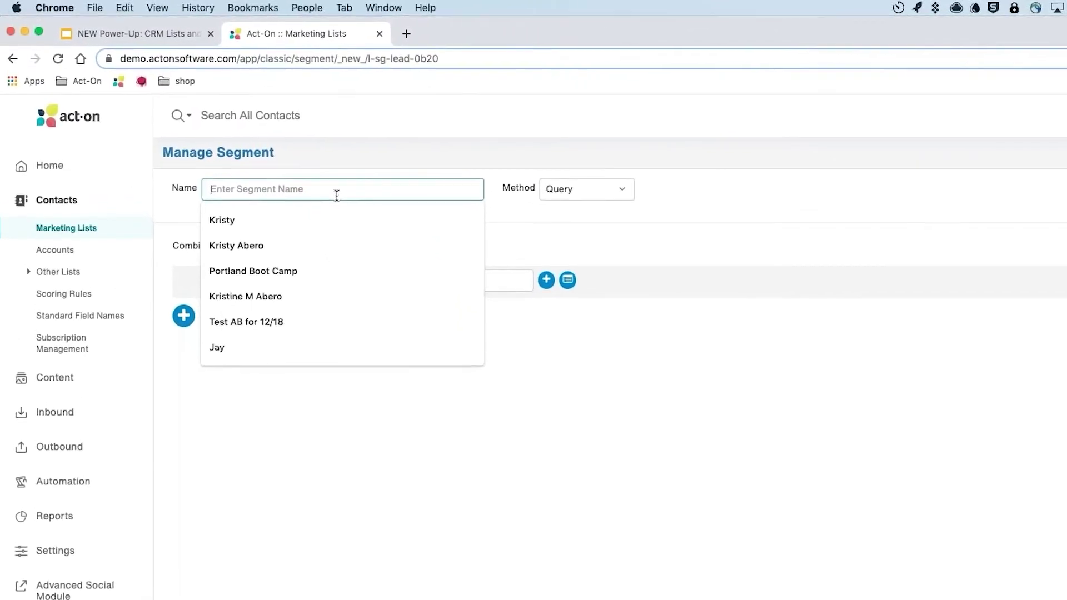
Name the new query segment 'United States'
{"action": "type", "text": "Yo"}
{"action": "key", "text": "BackSpace"}
{"action": "key", "text": "BackSpace"}
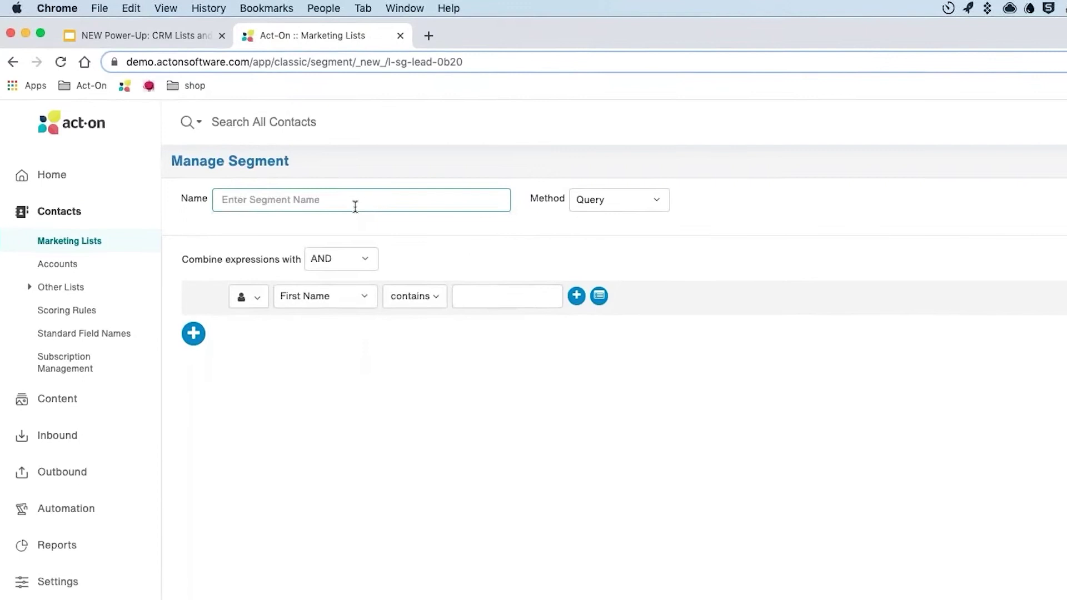
{"action": "type", "text": "US Reg"}
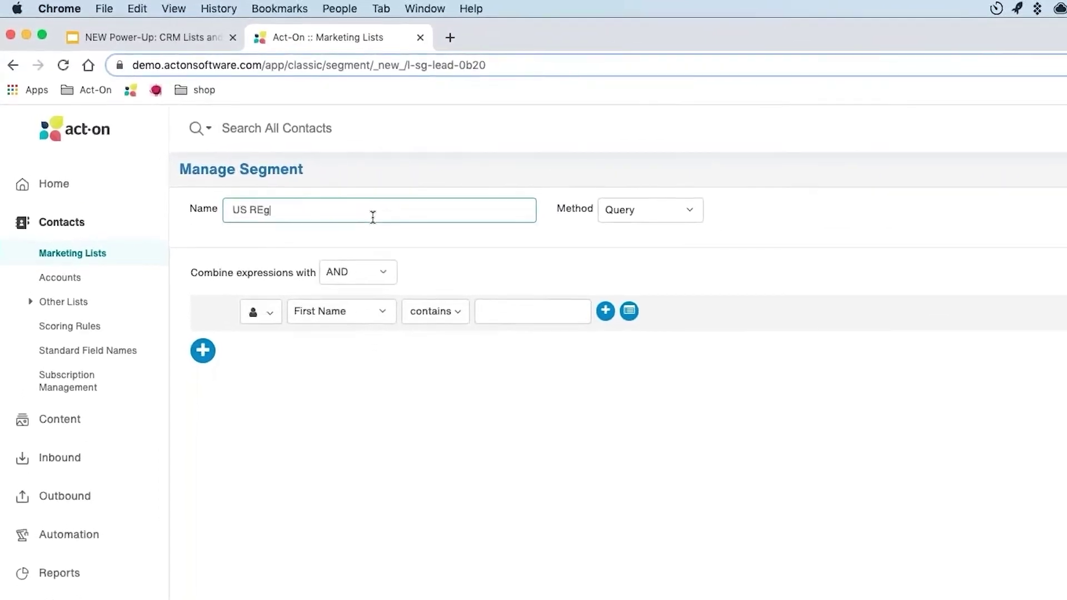
{"action": "key", "text": "BackSpace"}
{"action": "key", "text": "BackSpace"}
{"action": "key", "text": "BackSpace"}
{"action": "key", "text": "BackSpace"}
{"action": "key", "text": "BackSpace"}
{"action": "key", "text": "BackSpace"}
{"action": "type", "text": "United S"}
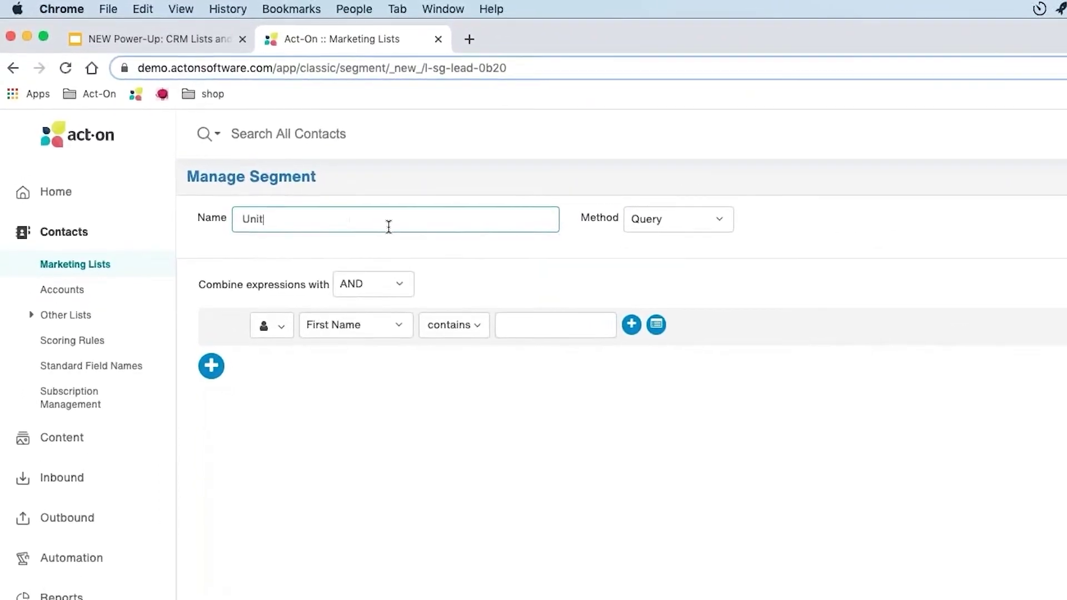
{"action": "type", "text": "tates"}
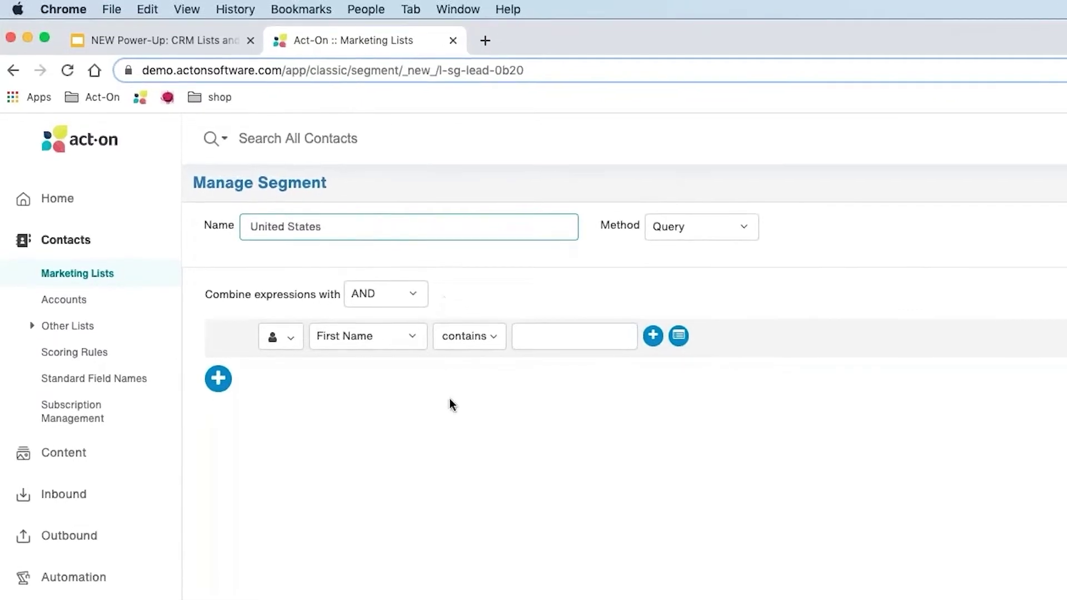
Dismiss the stray context menu and open the rule's criterion-type dropdown
{"action": "right_click", "coordinate": [442, 386]}
{"action": "left_click", "coordinate": [292, 356]}
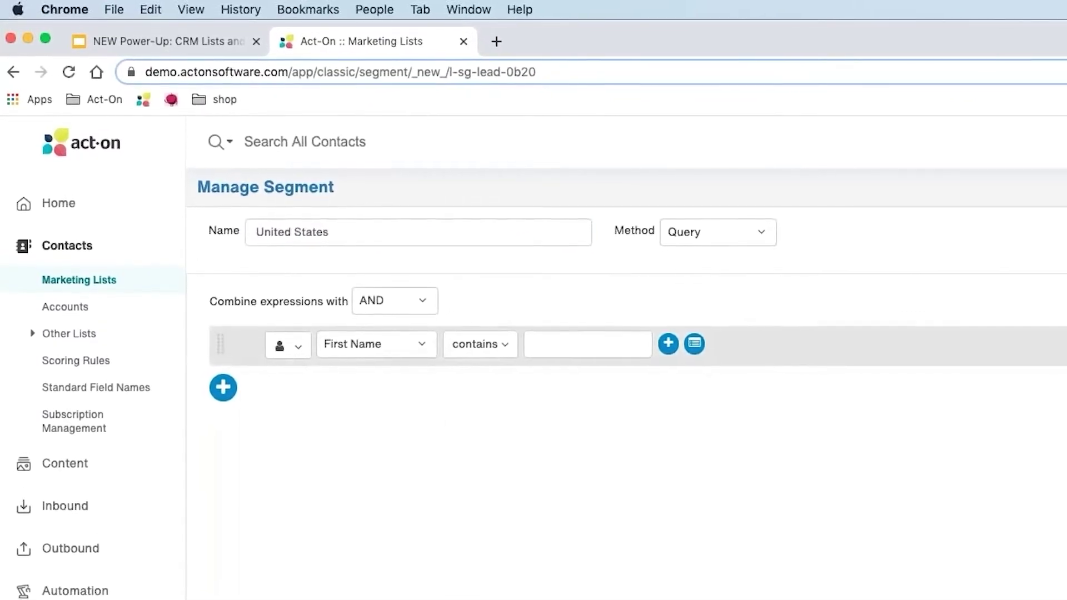
{"action": "left_click", "coordinate": [293, 343]}
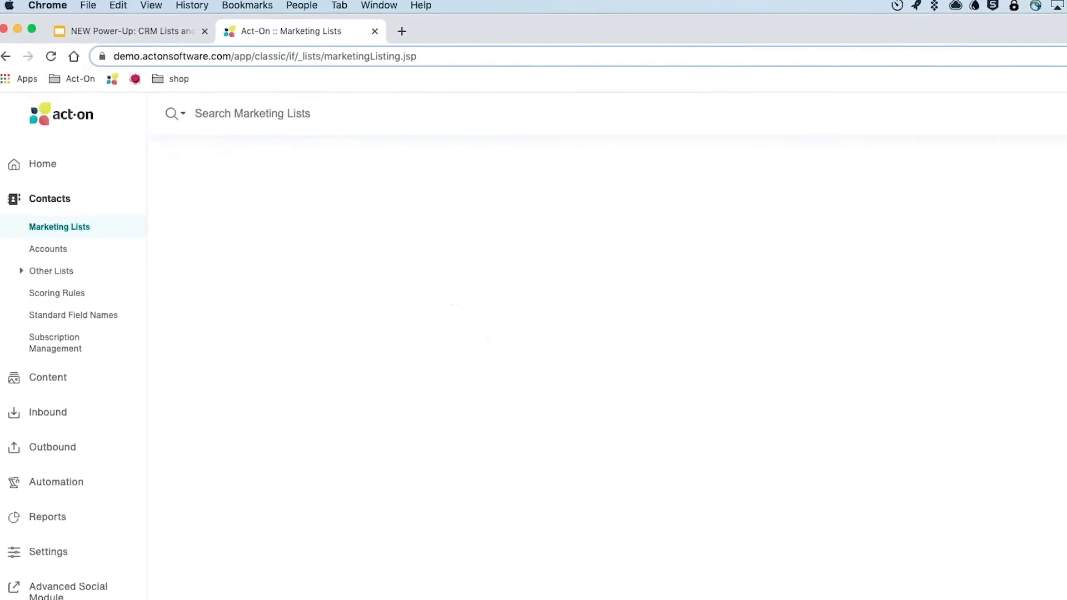
Start creating a new segment
{"action": "left_click", "coordinate": [341, 191]}
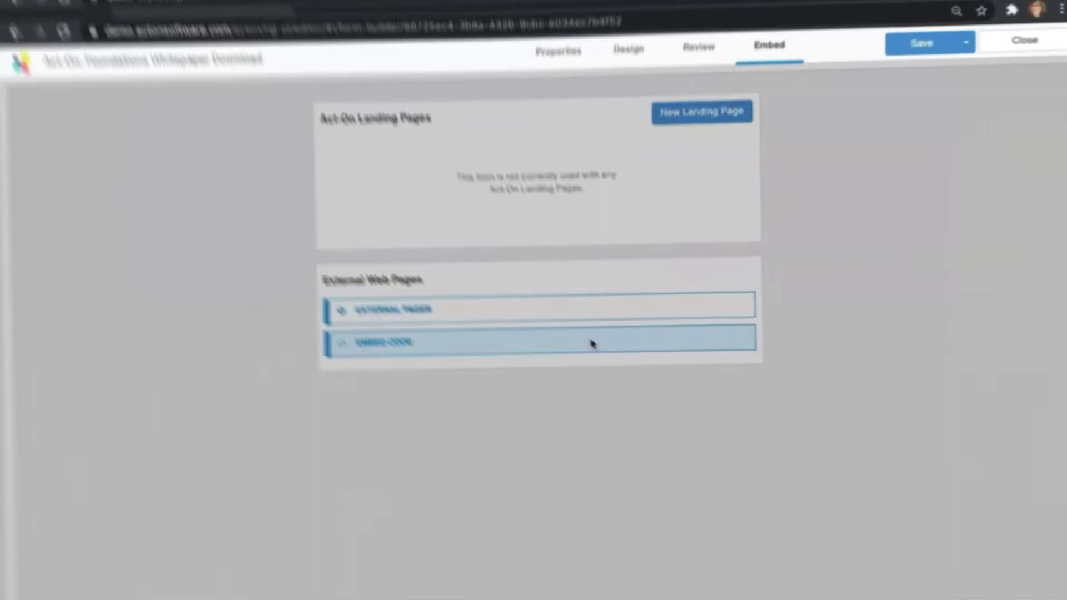
Review the whitepaper form's embed code, then open the landing page form block's form selection
{"action": "left_click", "coordinate": [584, 335]}
{"action": "scroll", "coordinate": [937, 200], "scroll_direction": "down", "scroll_amount": 10}
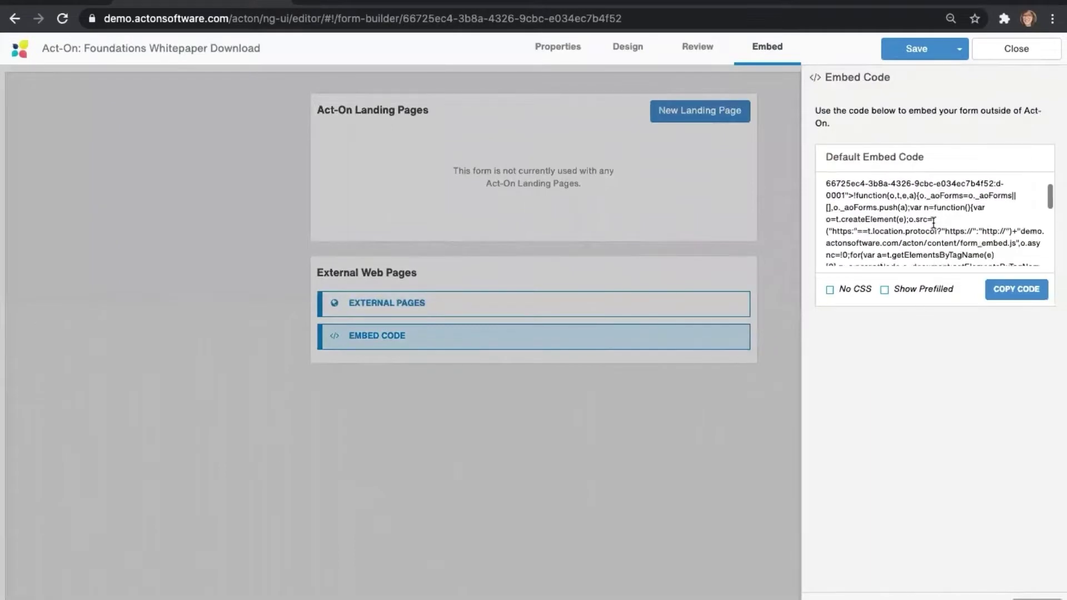
{"action": "scroll", "coordinate": [933, 222], "scroll_direction": "down", "scroll_amount": 2}
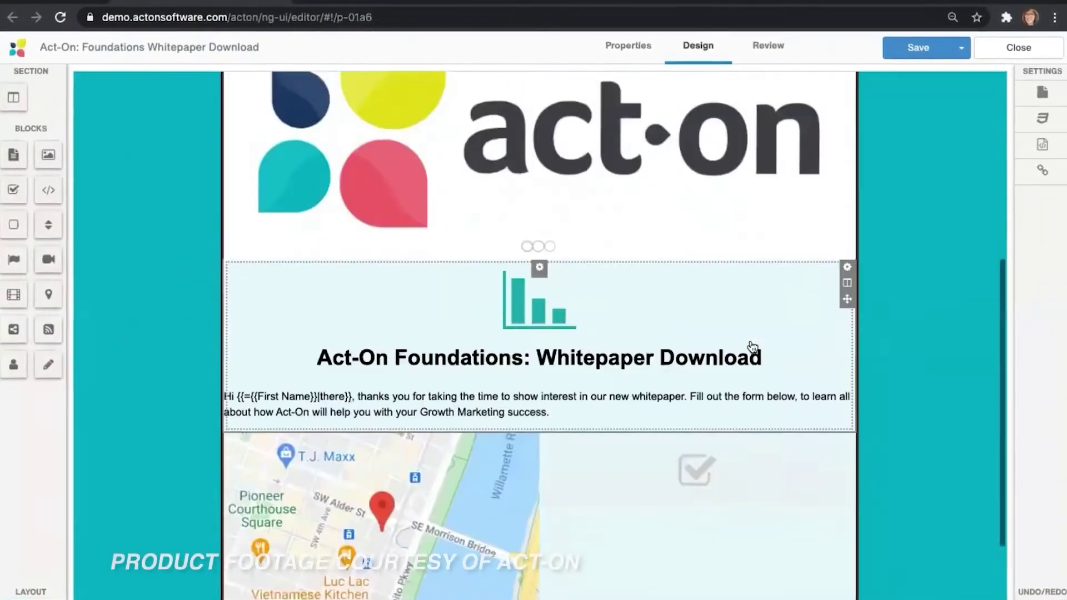
{"action": "scroll", "coordinate": [752, 346], "scroll_direction": "down", "scroll_amount": 3}
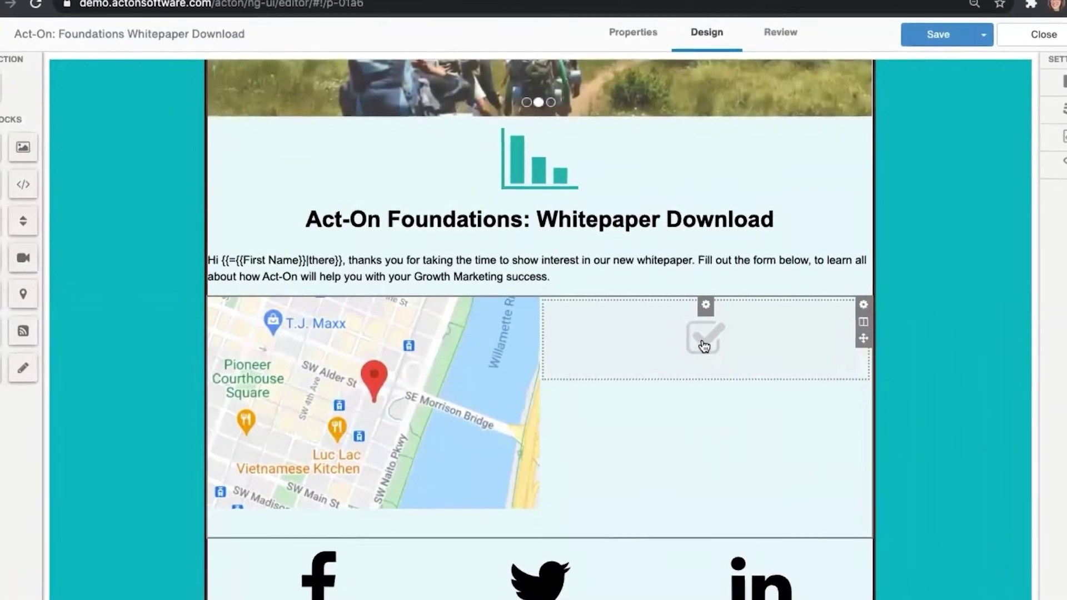
{"action": "left_click", "coordinate": [703, 346]}
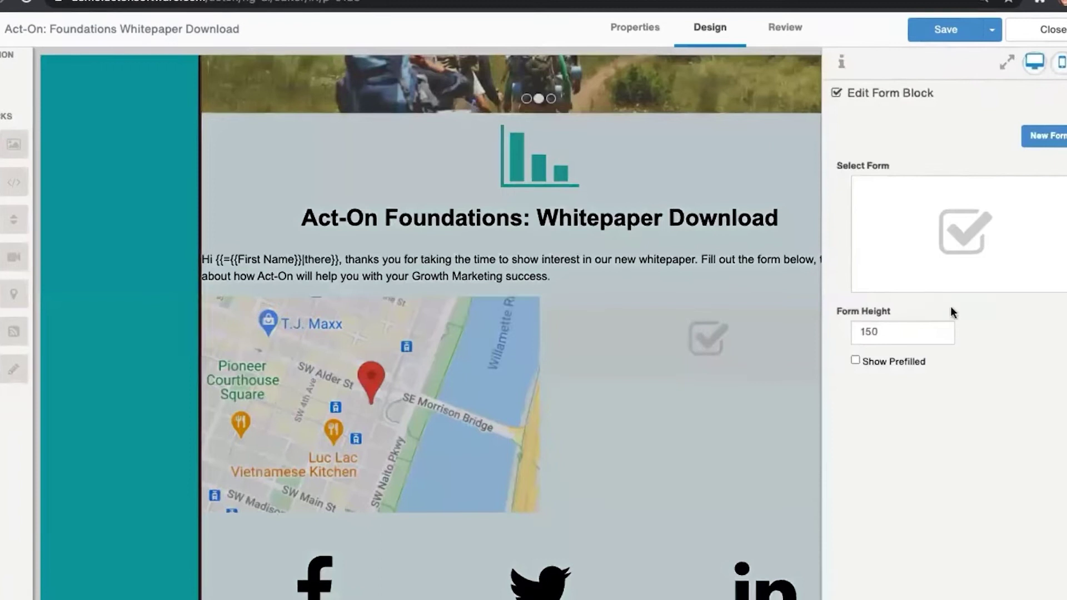
{"action": "left_click", "coordinate": [976, 239]}
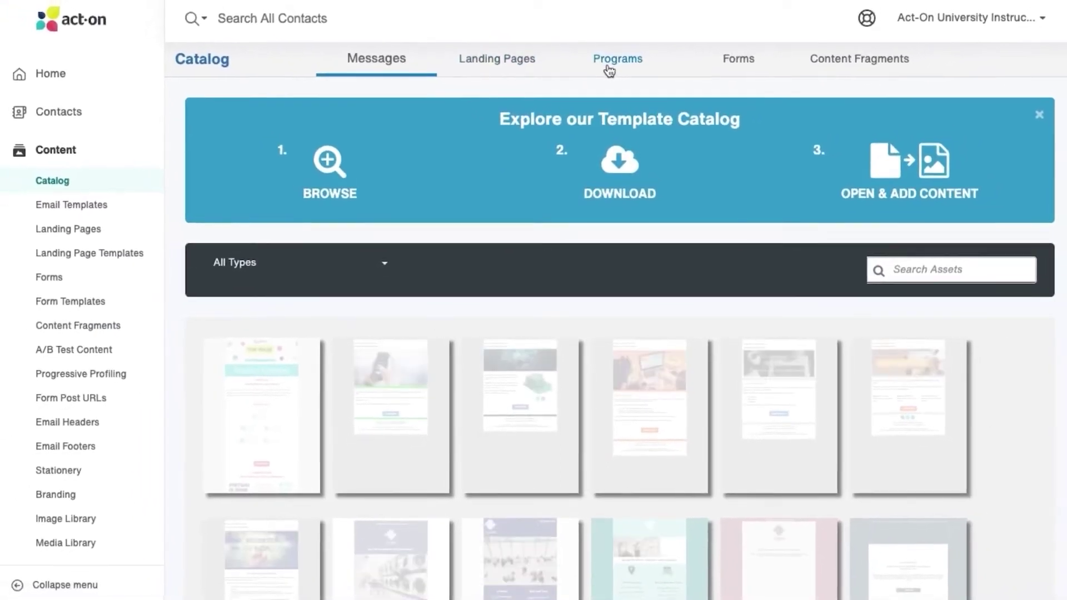
Set the journey branch to 'If Prospect Was Sent, But Did Not Open Or Click On Message' and retype its step name
{"action": "left_click", "coordinate": [607, 68]}
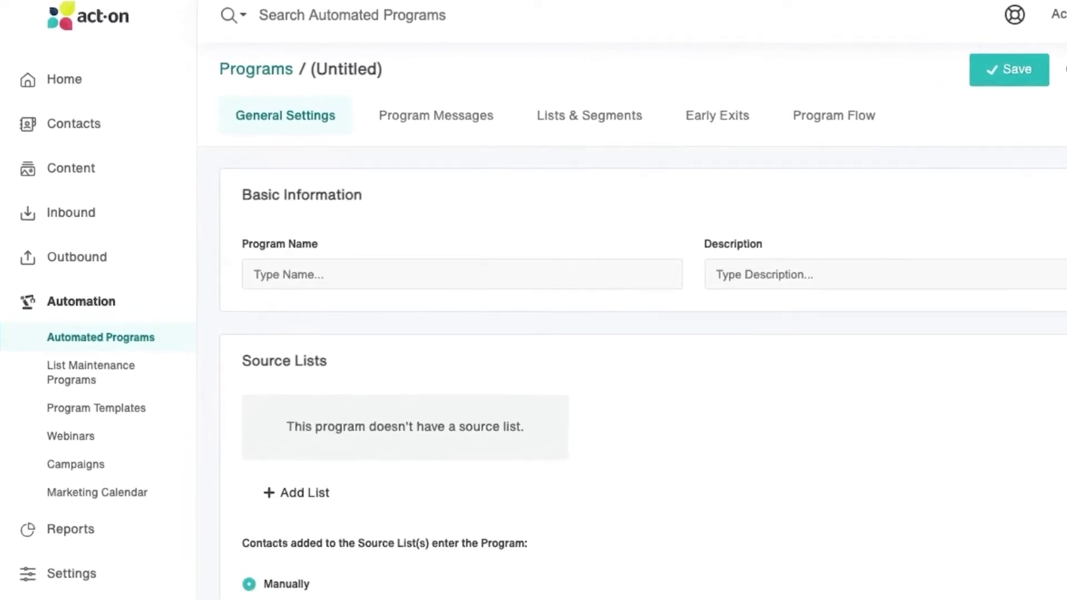
{"action": "left_click", "coordinate": [342, 301]}
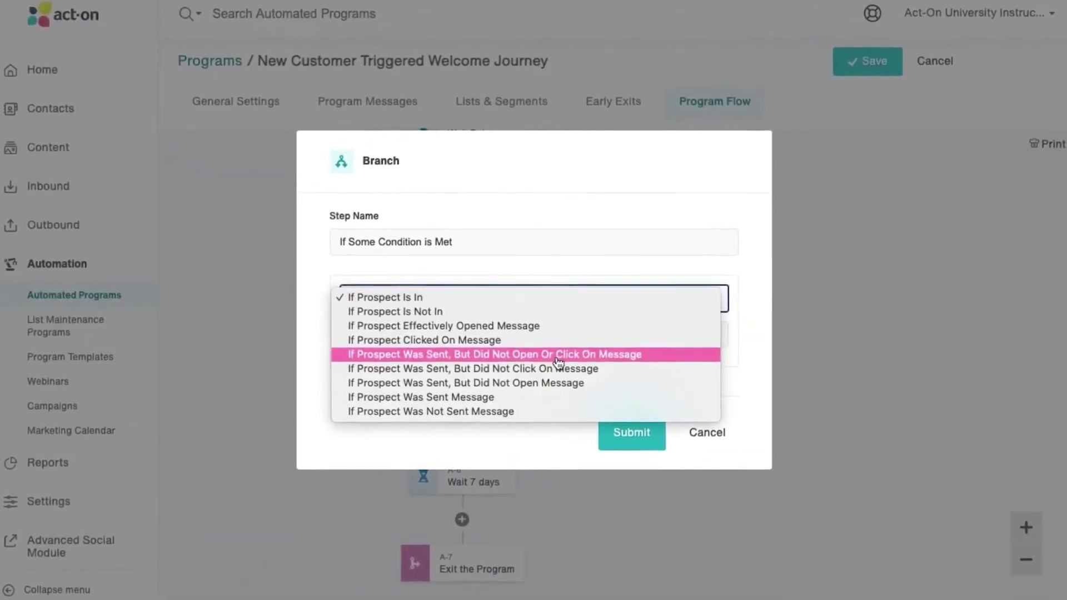
{"action": "left_click", "coordinate": [557, 361]}
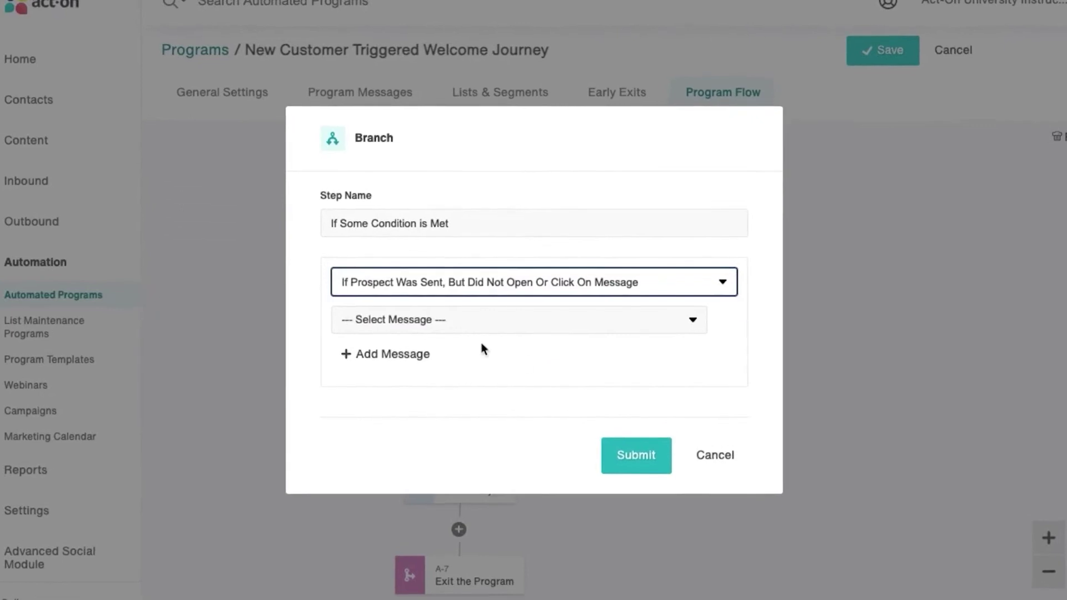
{"action": "left_click", "coordinate": [473, 226]}
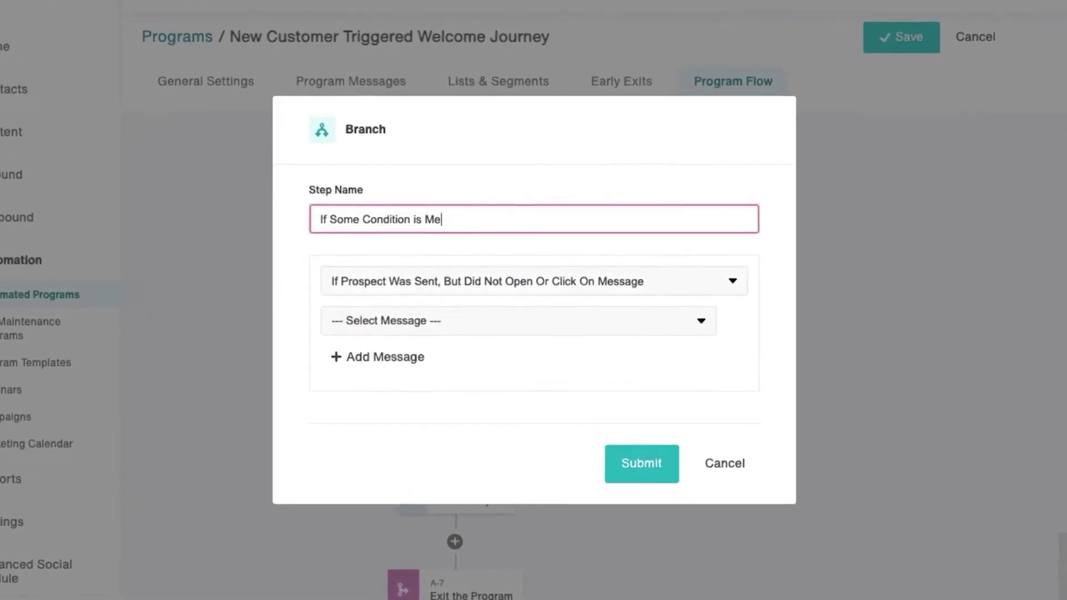
{"action": "type", "text": "If Som"}
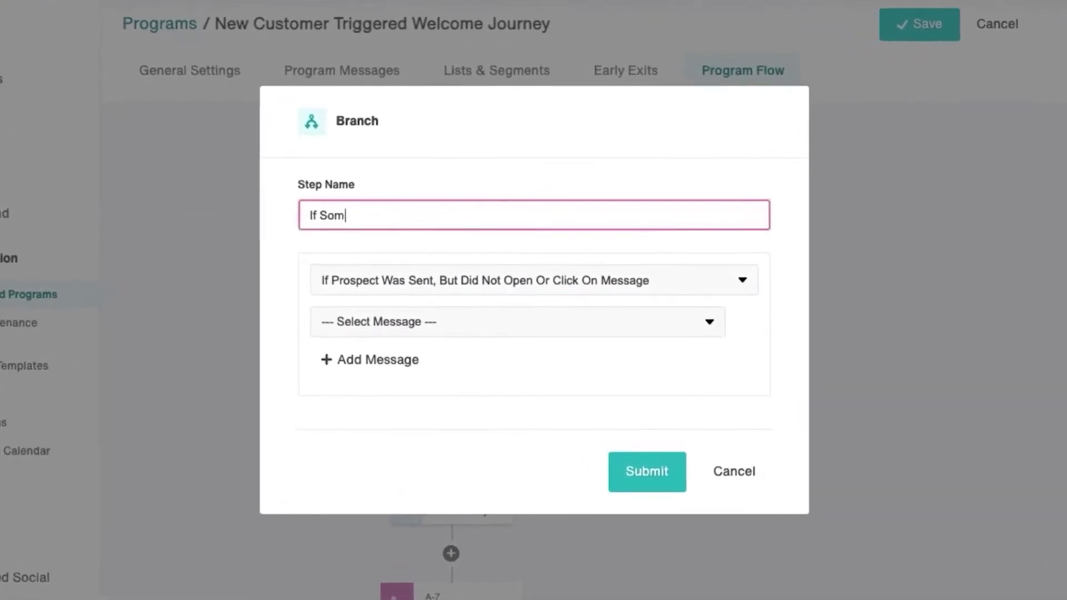
{"action": "key", "text": "BackSpace"}
{"action": "key", "text": "BackSpace"}
{"action": "key", "text": "BackSpace"}
{"action": "type", "text": "prosp"}
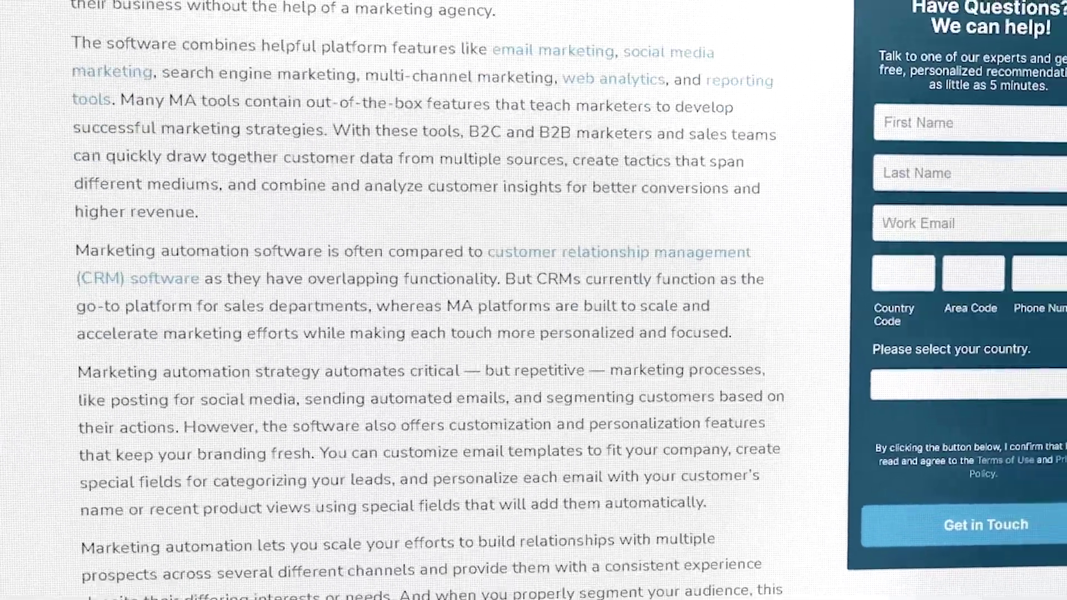
{"action": "scroll", "coordinate": [389, 300], "scroll_direction": "down", "scroll_amount": 10}
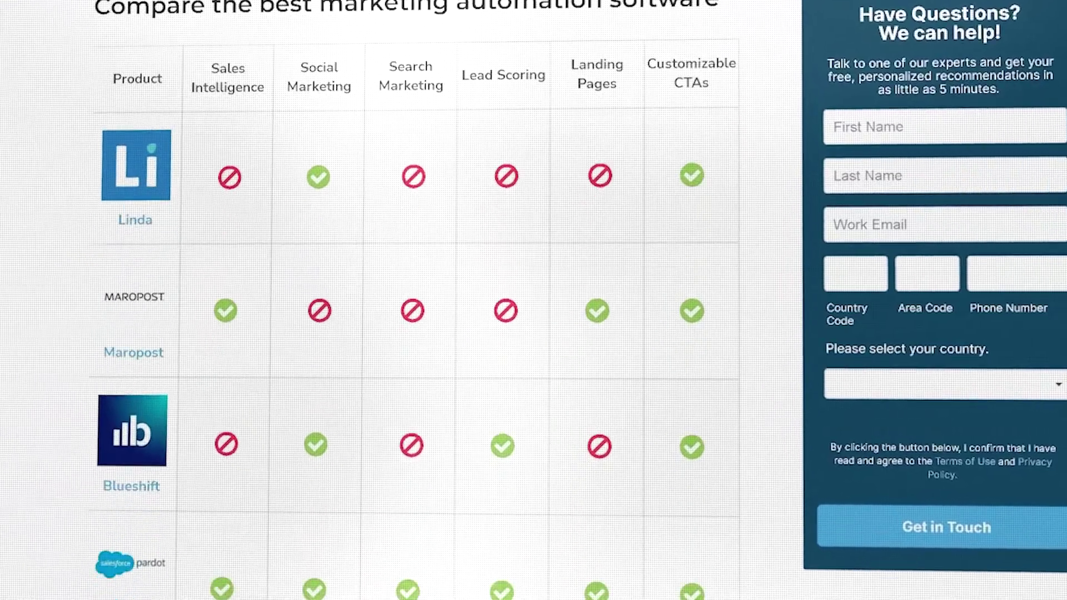
{"action": "scroll", "coordinate": [389, 300], "scroll_direction": "down", "scroll_amount": 5}
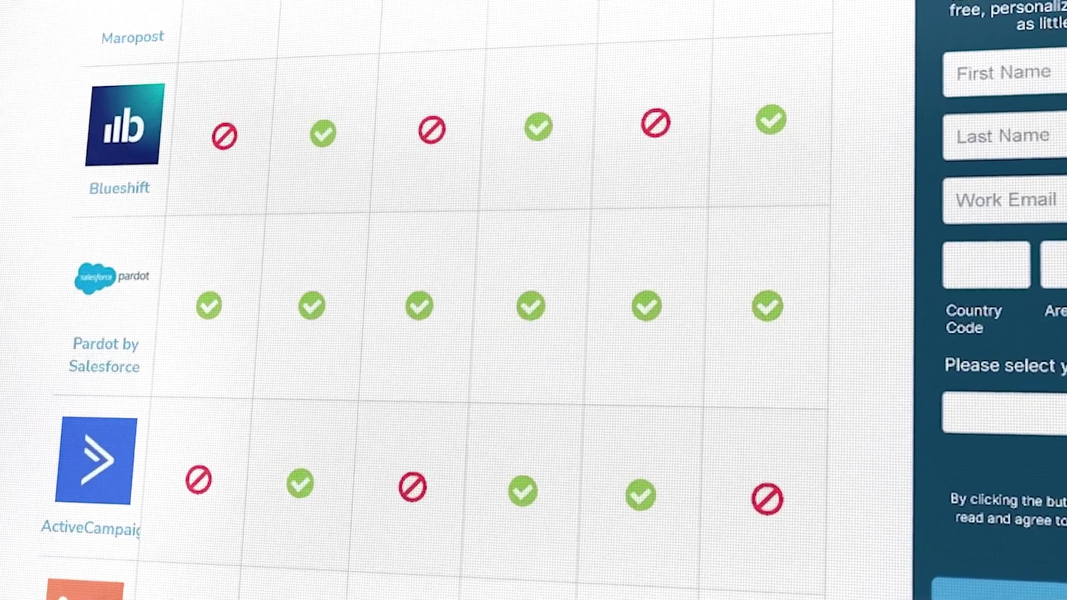